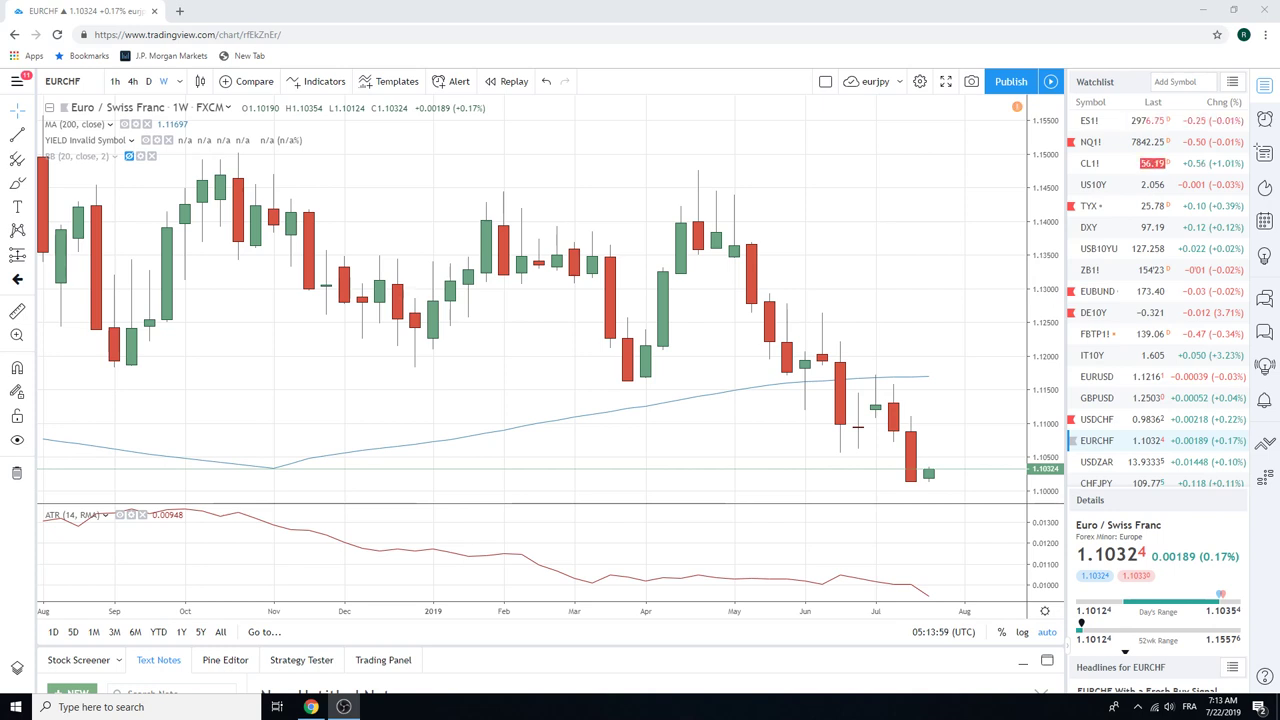
# Scroll the watchlist down toward EURJPY below the weekly EURCHF chart
pyautogui.scroll(-2, 1185, 325)
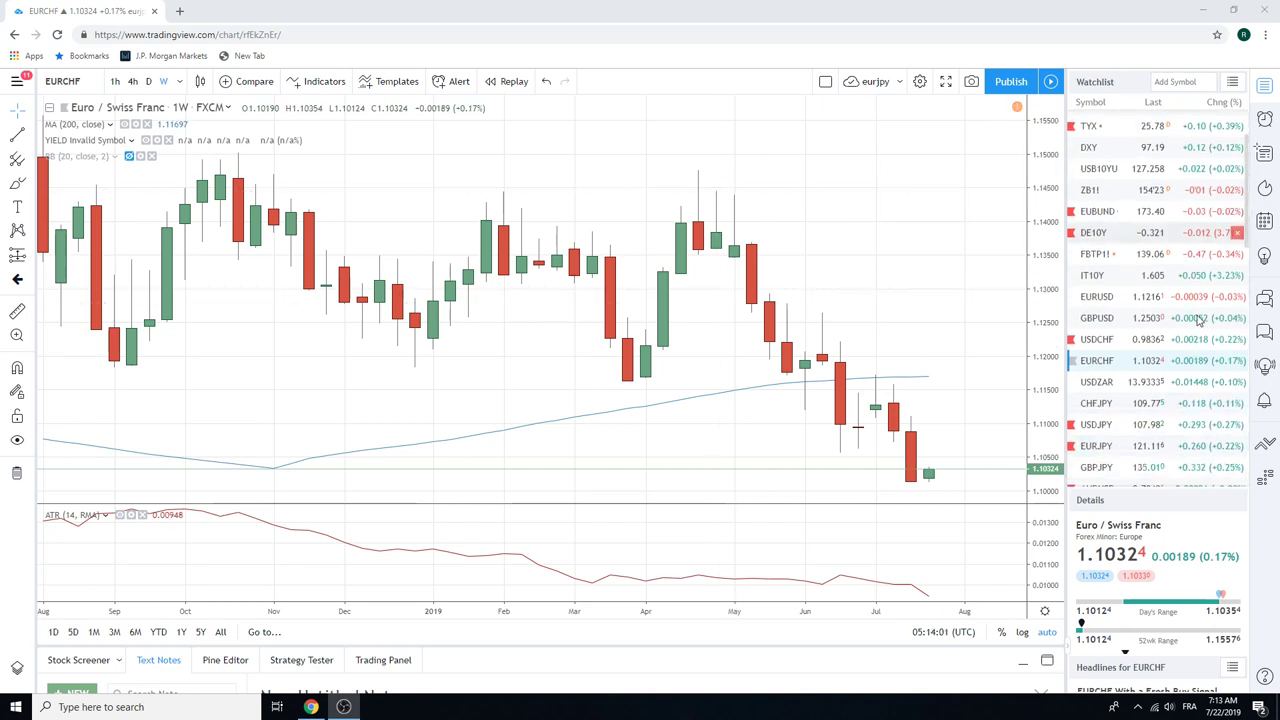
# Open EURJPY on 4-hour candles and zoom out to cover early May to 22 July
pyautogui.click(1091, 451)
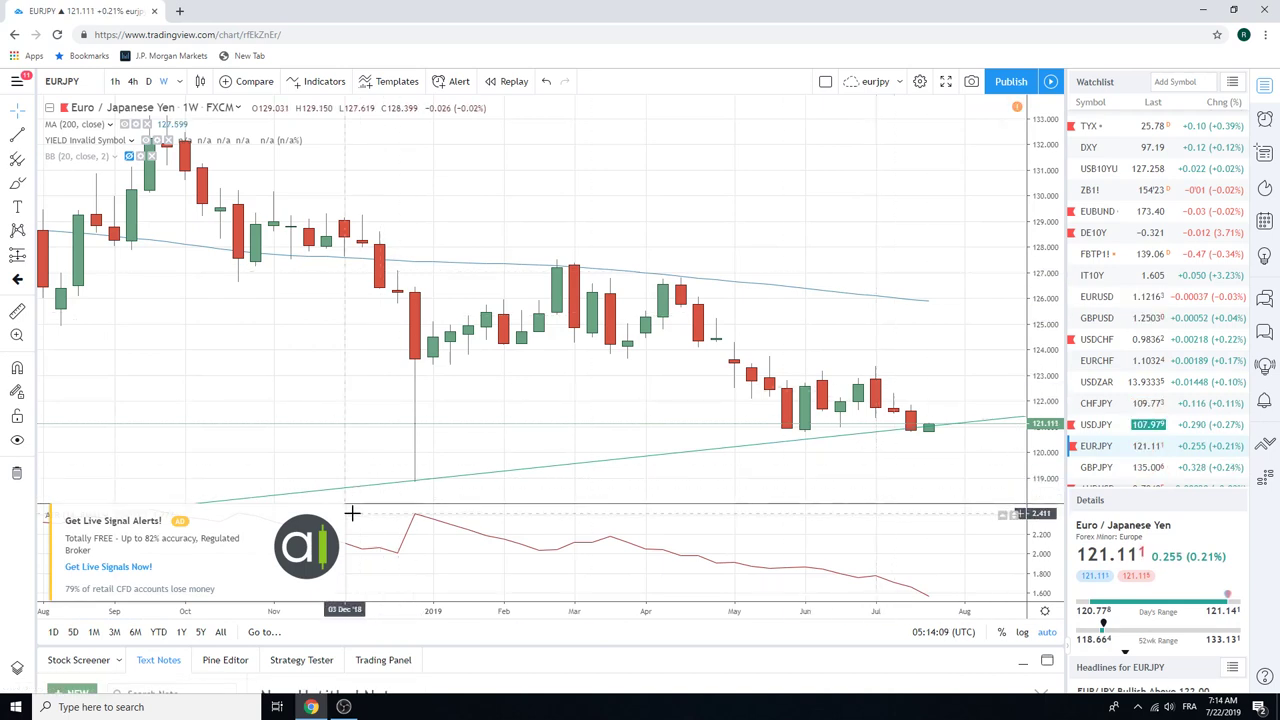
pyautogui.click(133, 81)
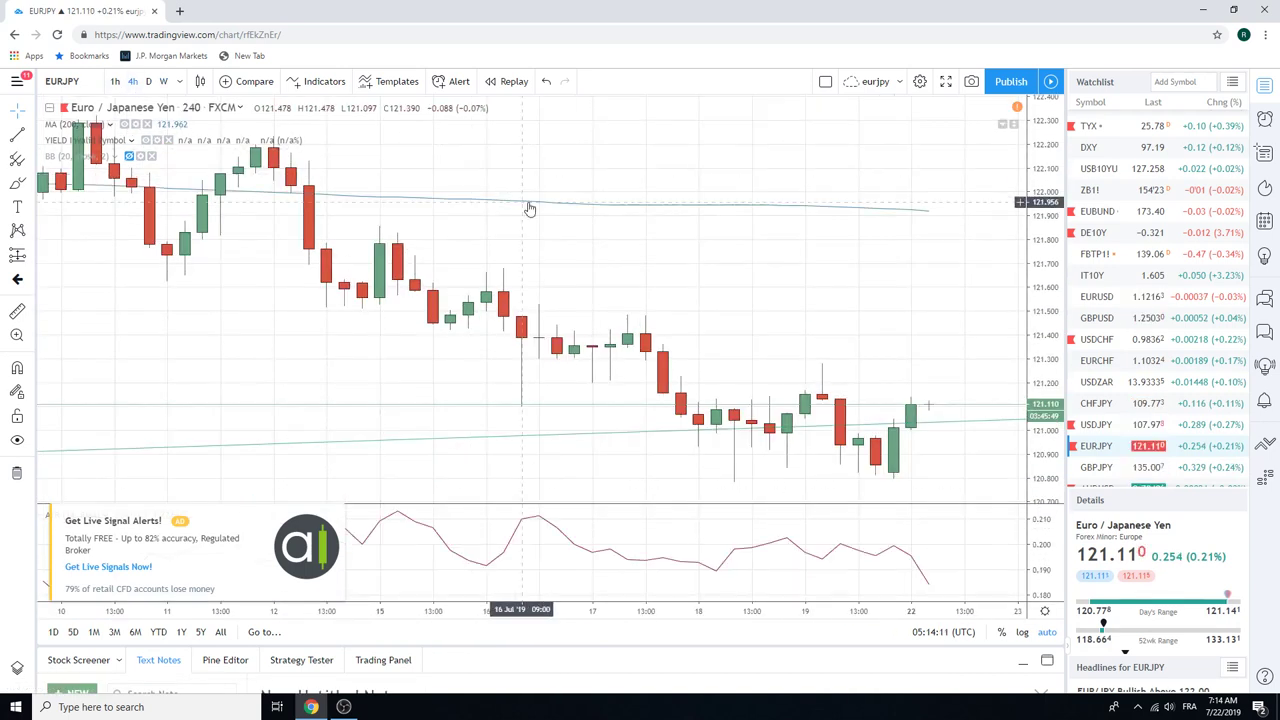
pyautogui.scroll(-5, 653, 216)
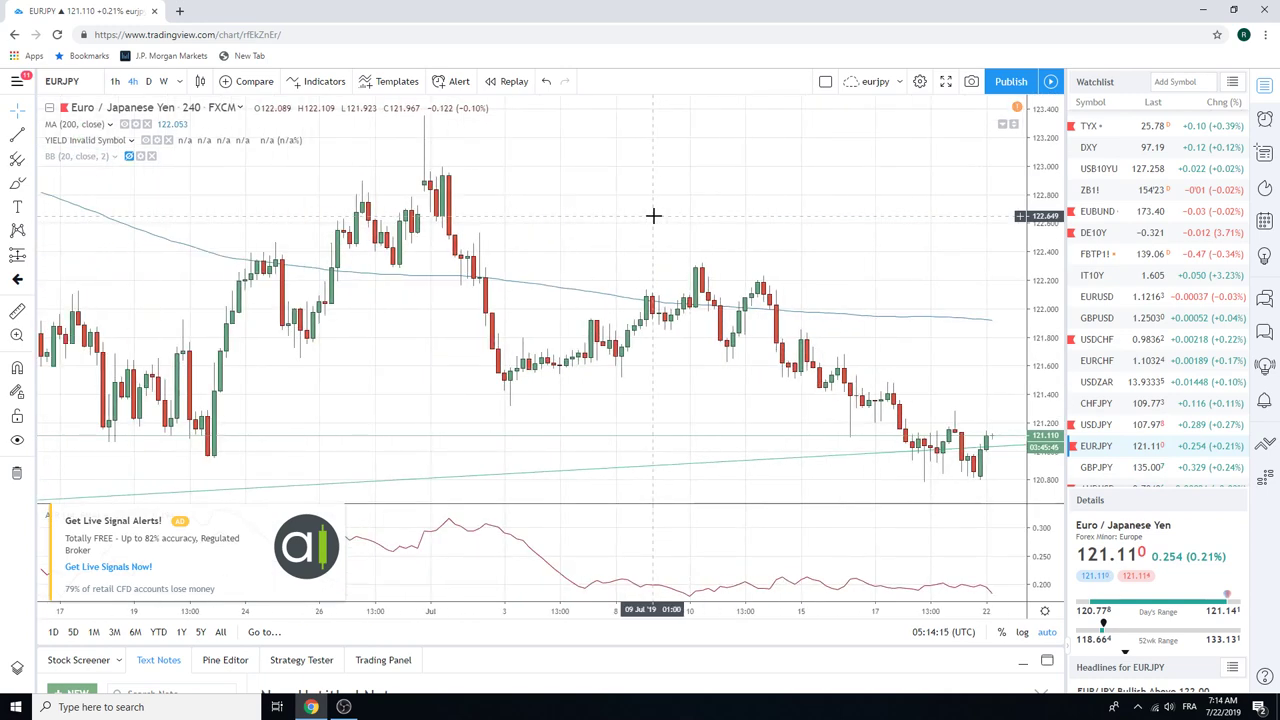
pyautogui.scroll(-2, 653, 216)
pyautogui.scroll(-2, 653, 216)
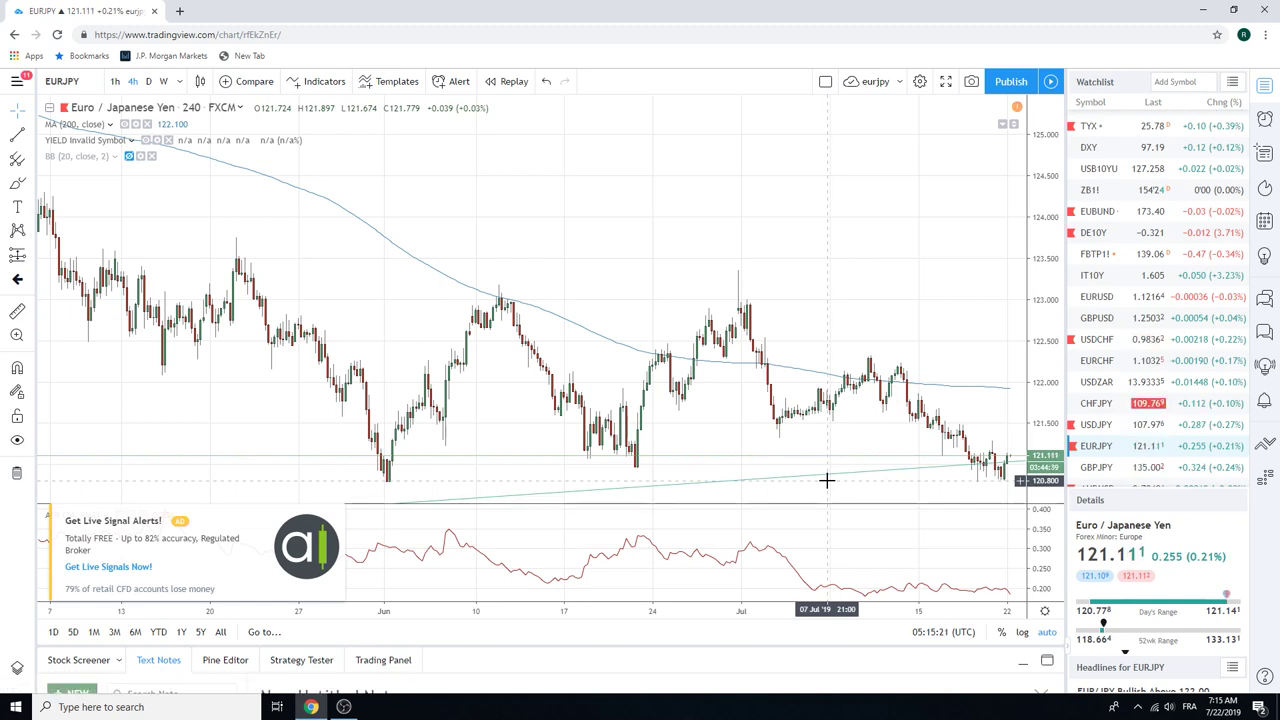
# Switch EURJPY to daily candles framed on roughly March through July 2019
pyautogui.click(148, 81)
pyautogui.scroll(5, 827, 480)
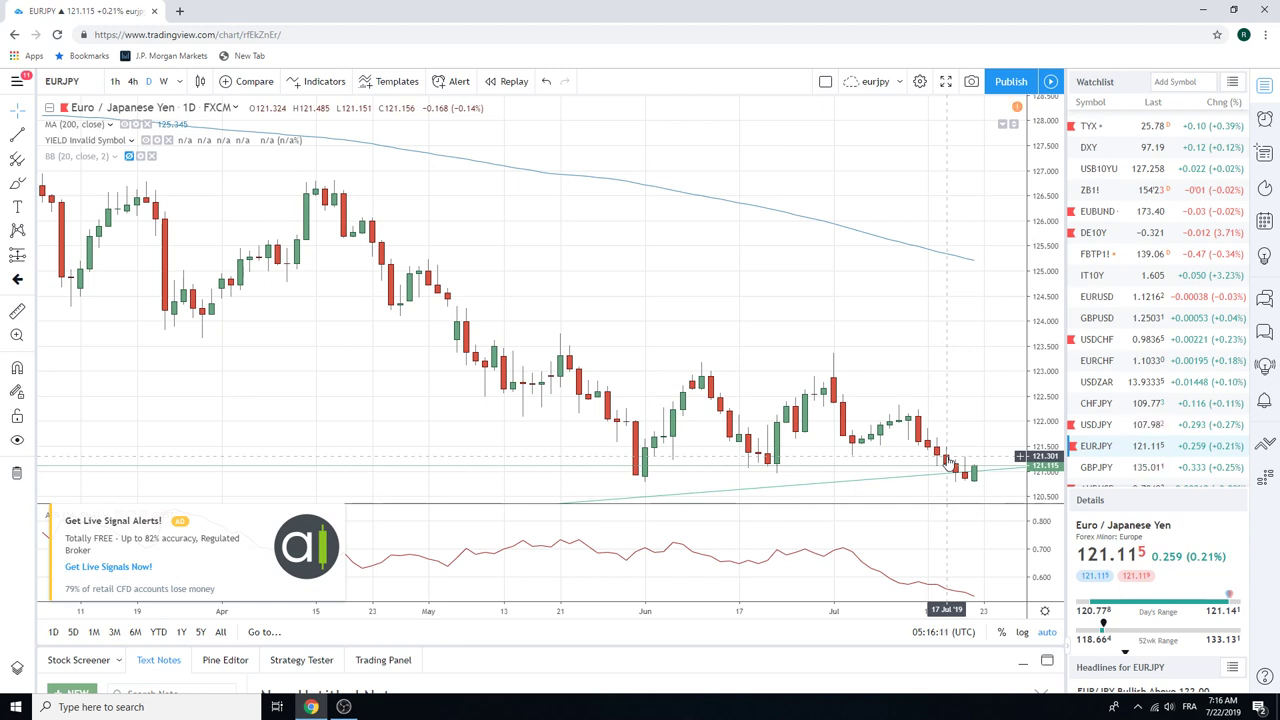
pyautogui.scroll(-1, 1135, 335)
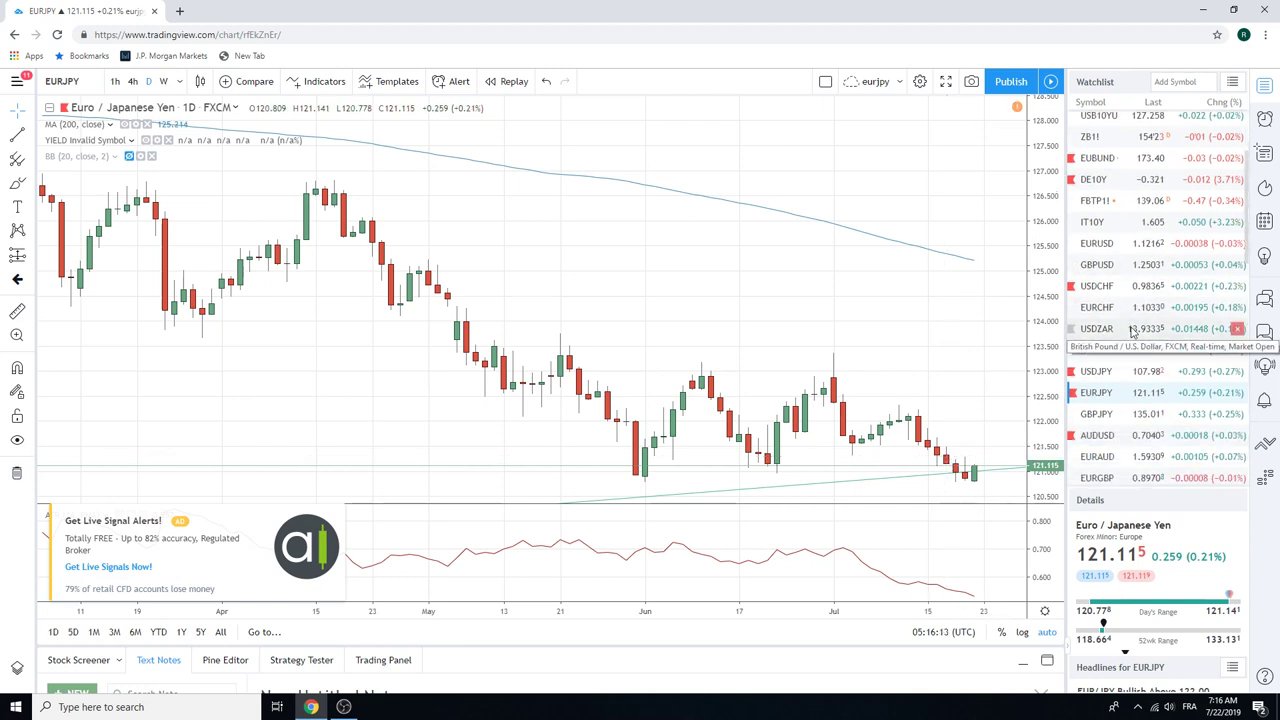
# Open EURGBP and view it on 1h, 4h, then daily candles; return the watchlist to the top
pyautogui.click(1098, 477)
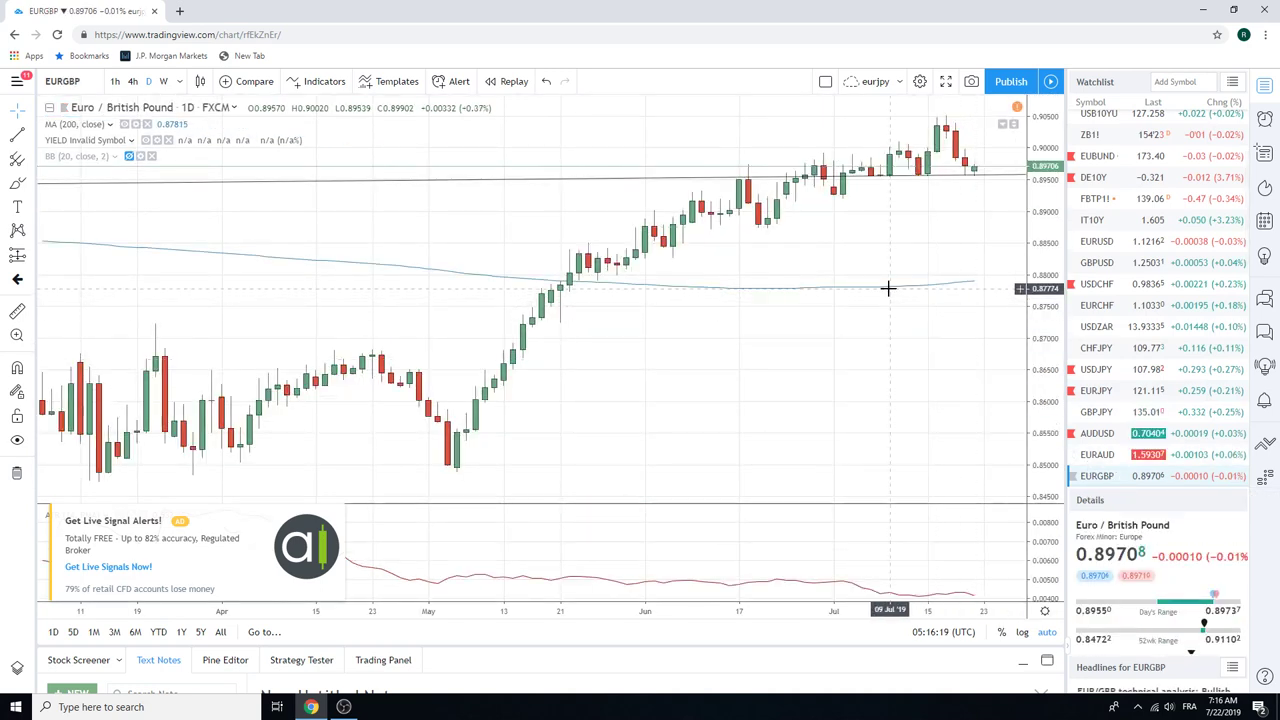
pyautogui.click(116, 84)
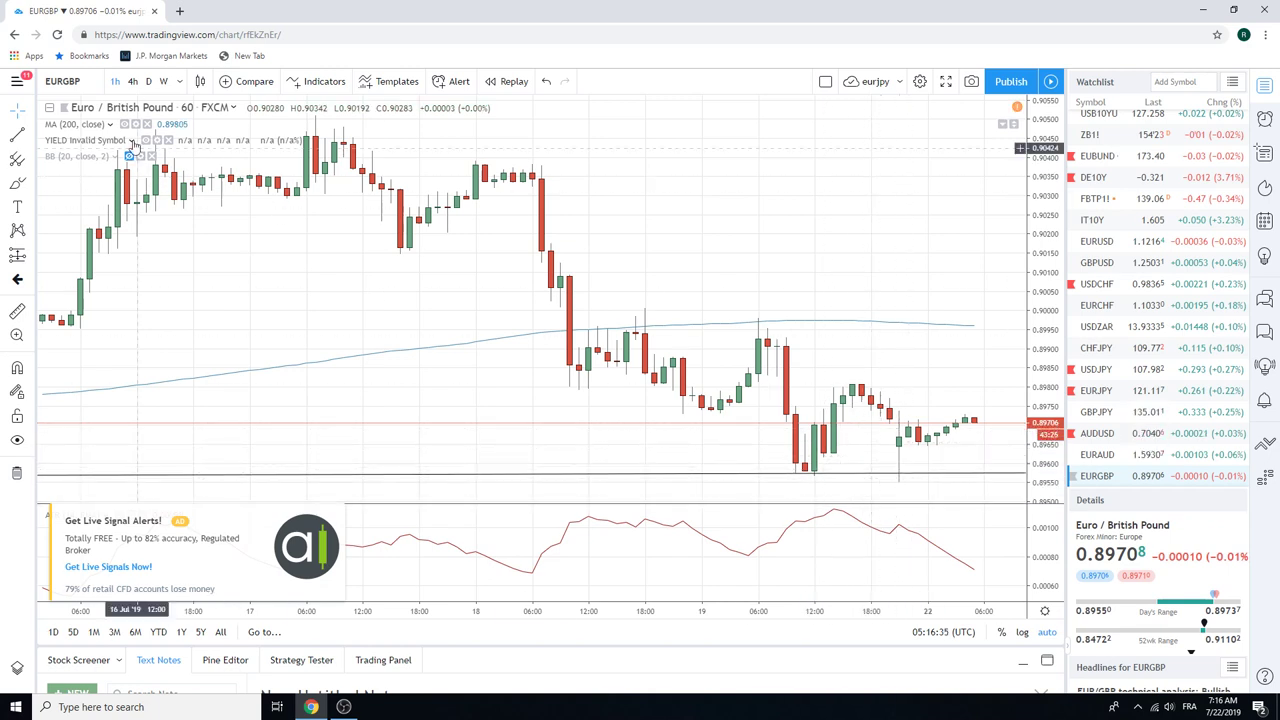
pyautogui.click(132, 82)
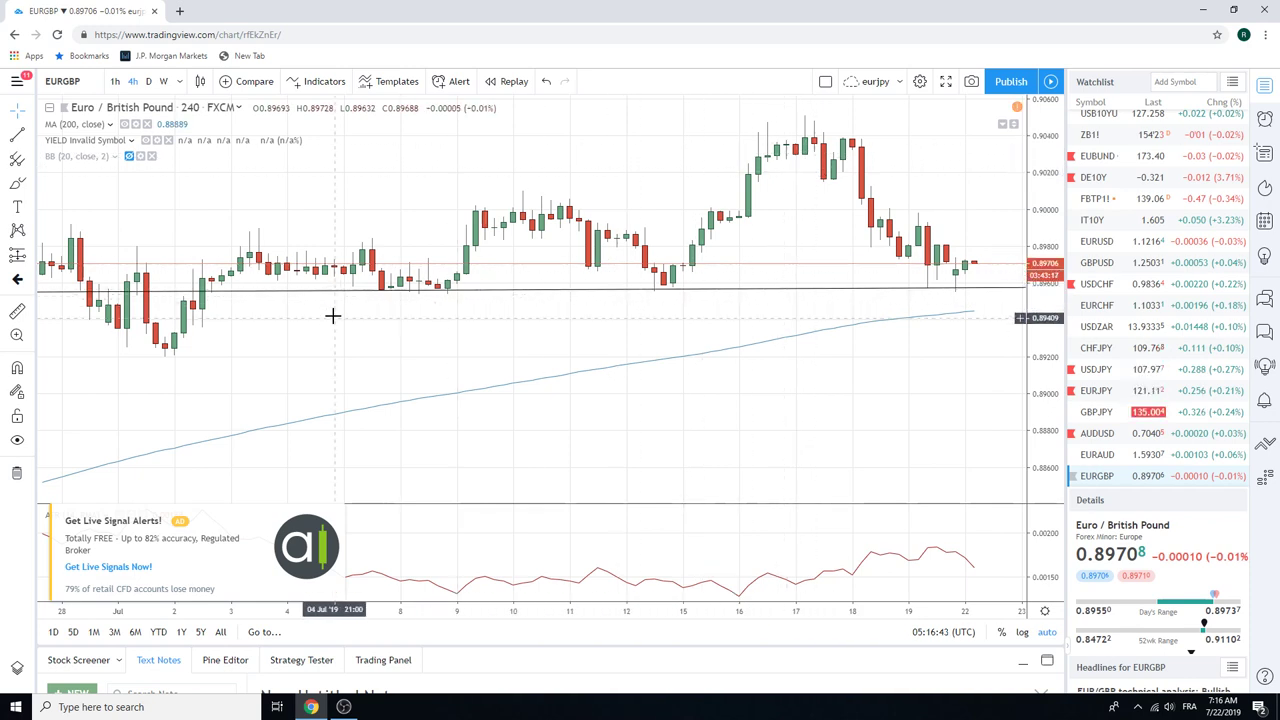
pyautogui.click(148, 82)
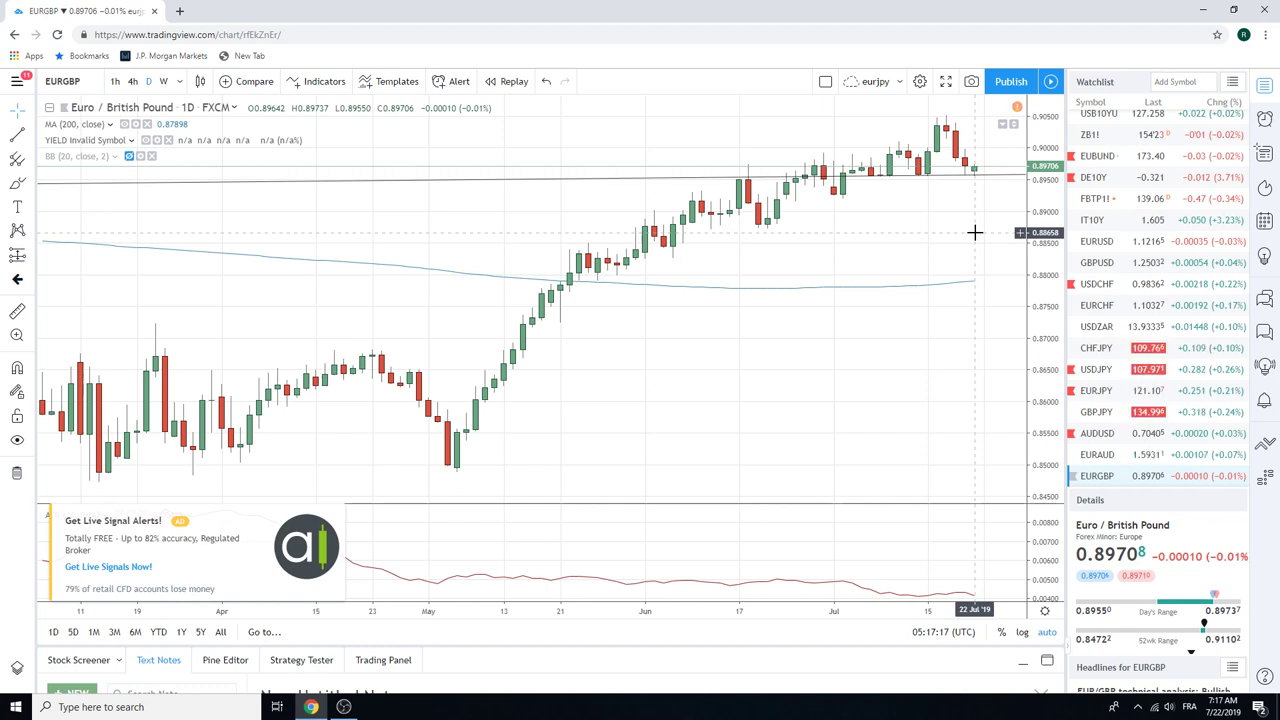
pyautogui.scroll(1, 1176, 287)
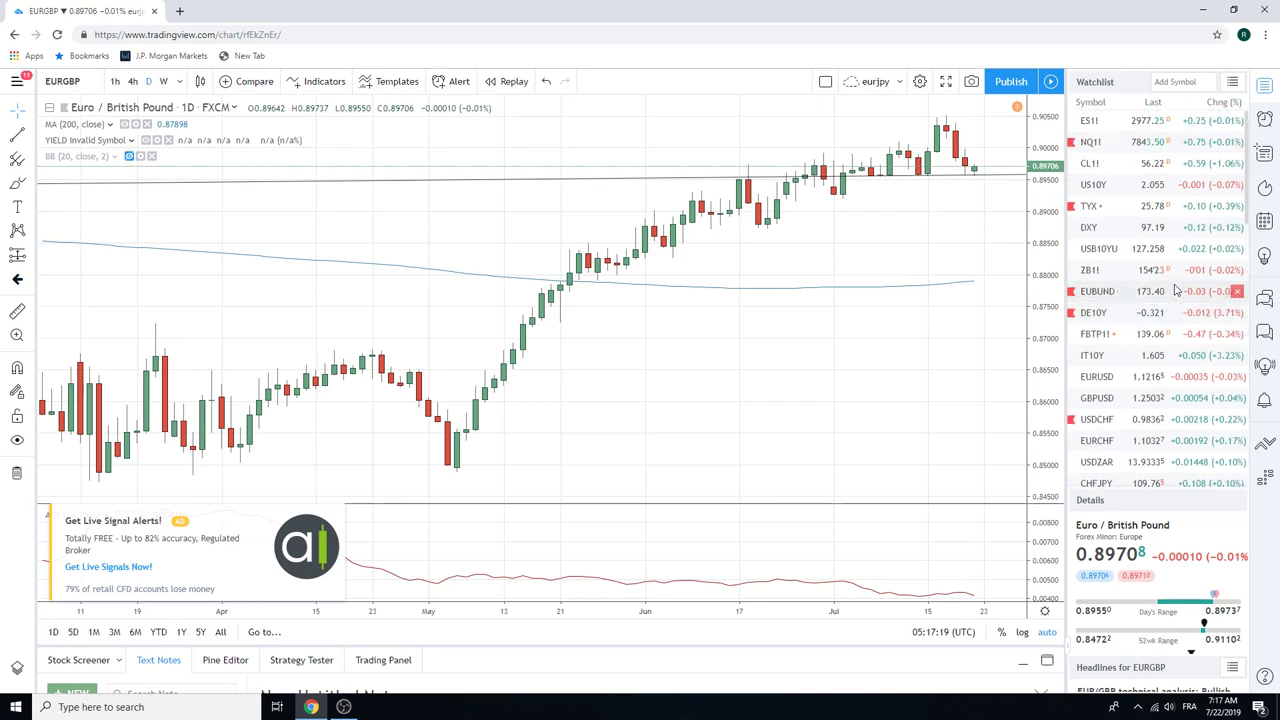
pyautogui.scroll(1, 1176, 287)
# Open ES1! and step through 4h and 1h before settling on daily candles
pyautogui.click(1090, 128)
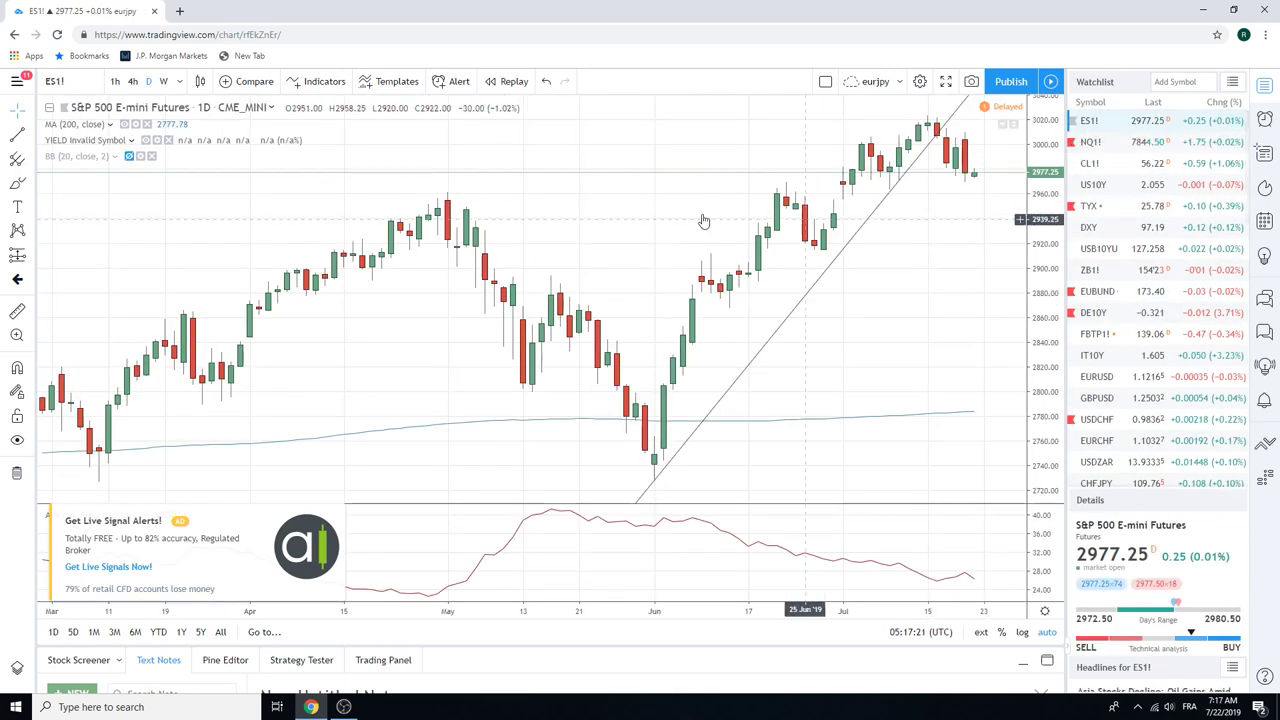
pyautogui.click(133, 84)
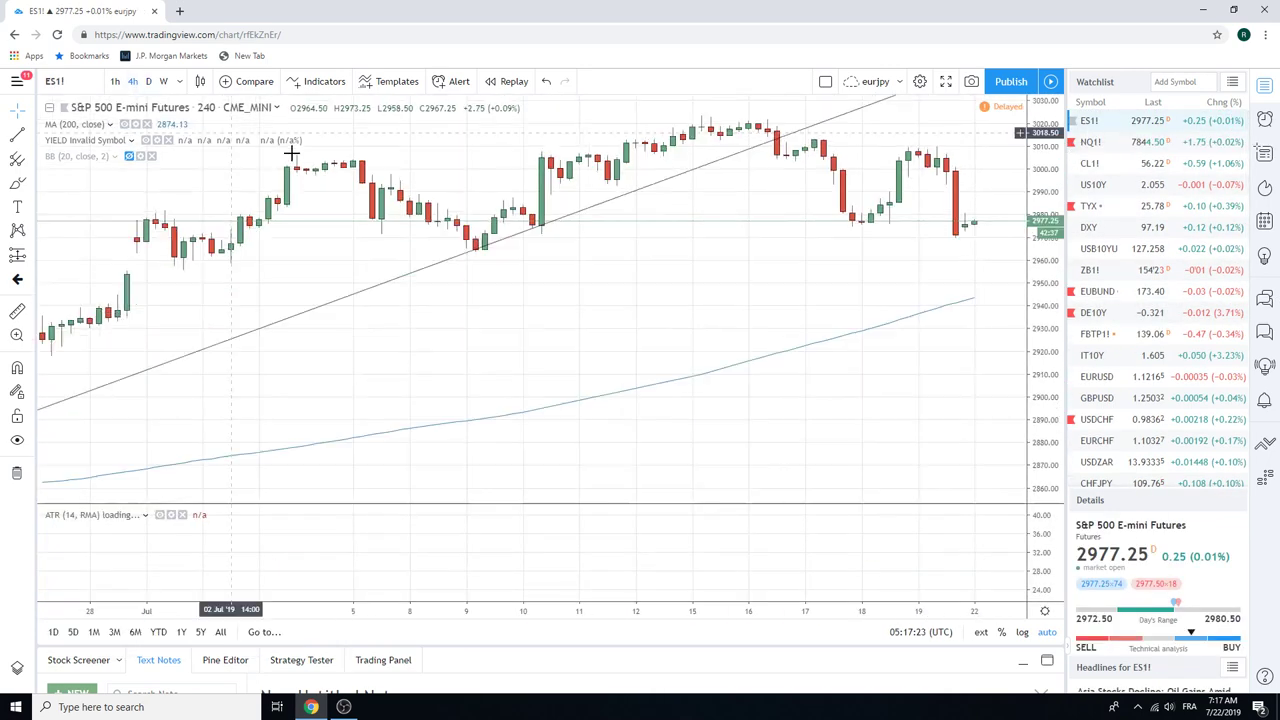
pyautogui.click(115, 82)
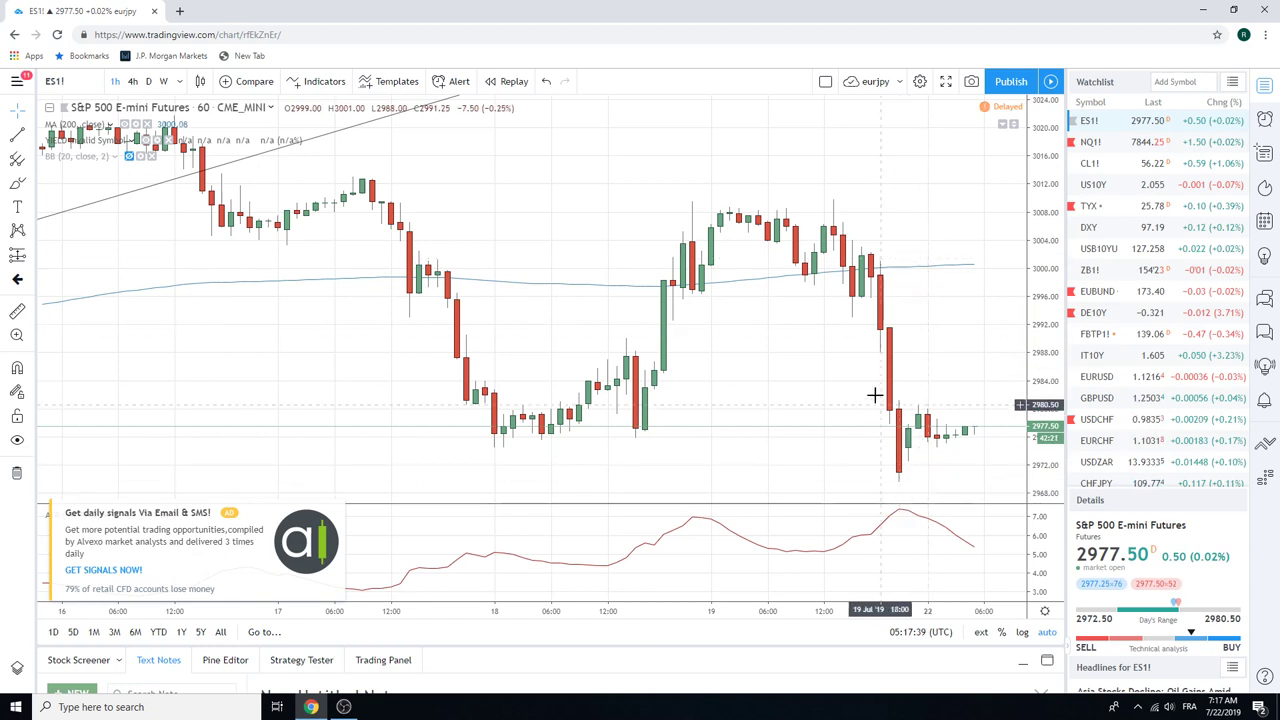
pyautogui.click(148, 81)
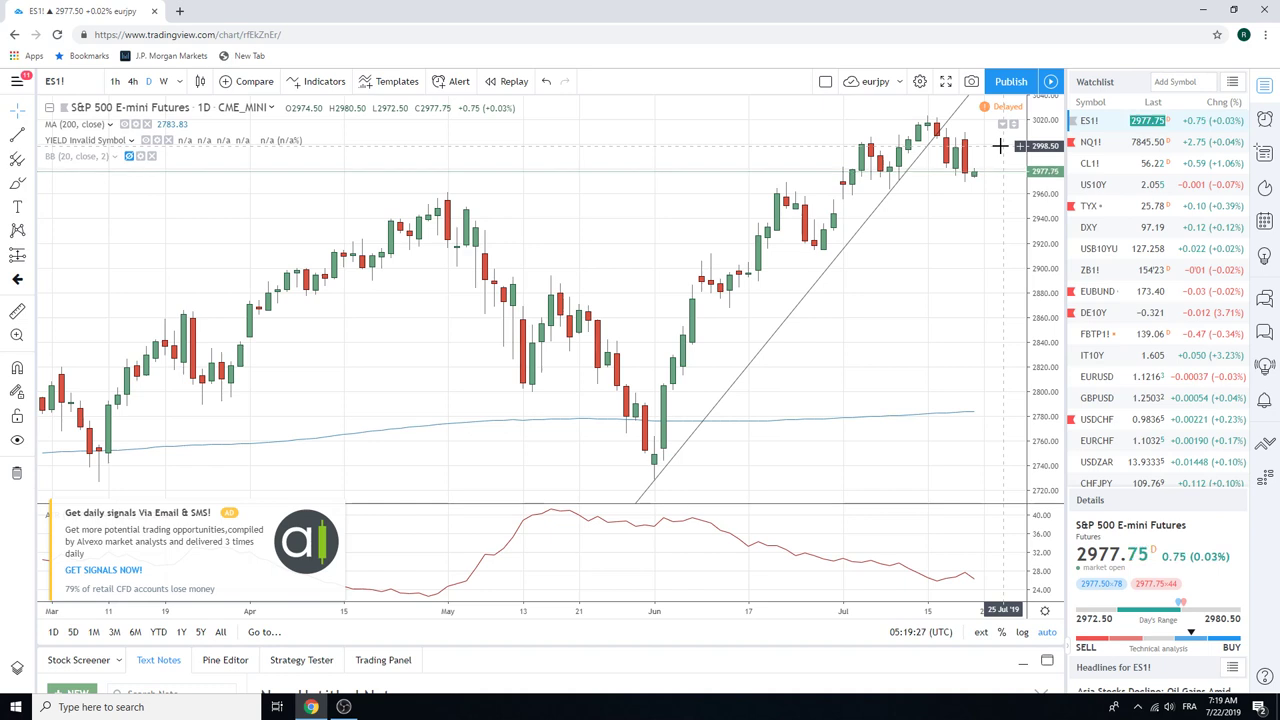
# Open USDMXN from lower in the watchlist and zoom its daily chart out to early 2018
pyautogui.scroll(-2, 1108, 252)
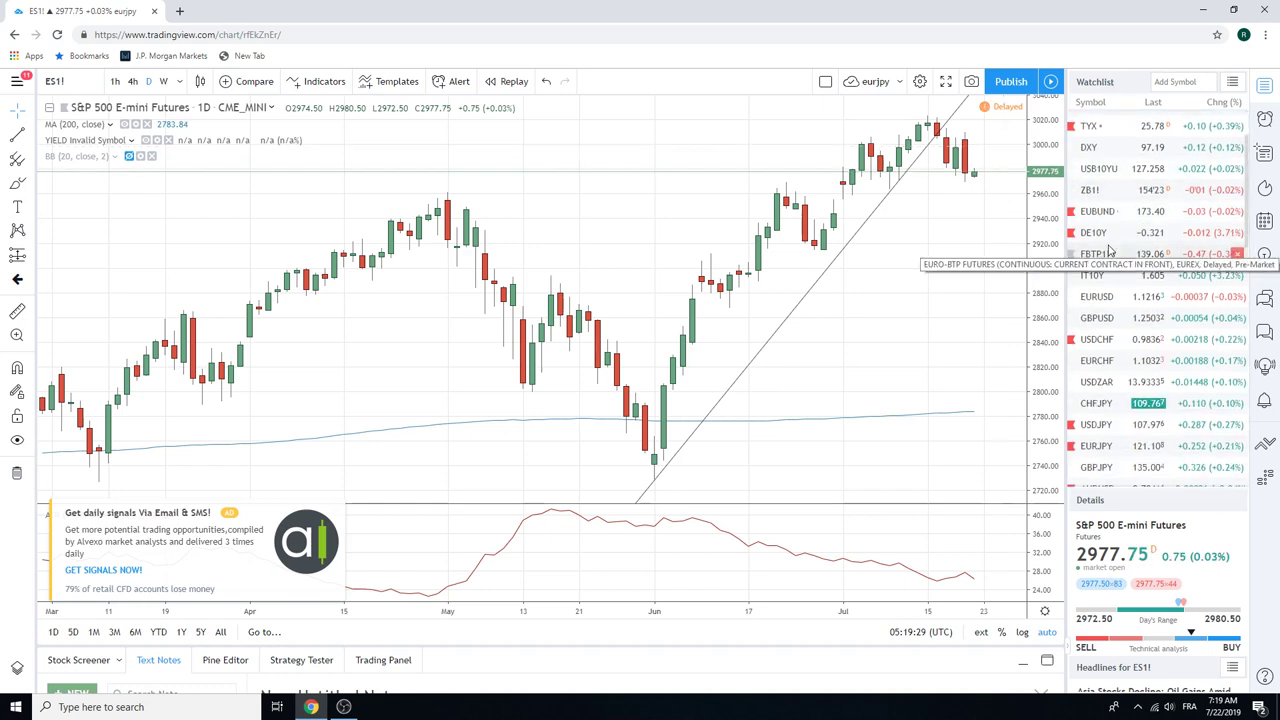
pyautogui.scroll(-1, 1117, 271)
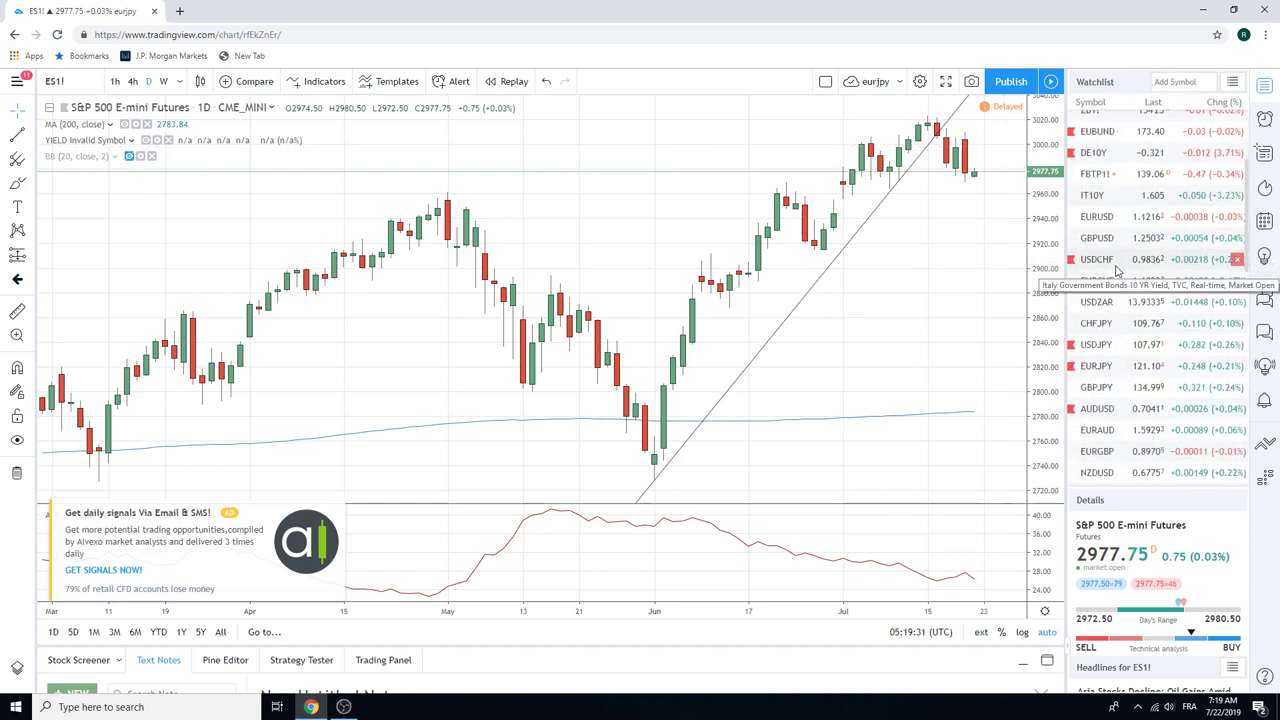
pyautogui.scroll(-1, 1130, 266)
pyautogui.scroll(-2, 1136, 264)
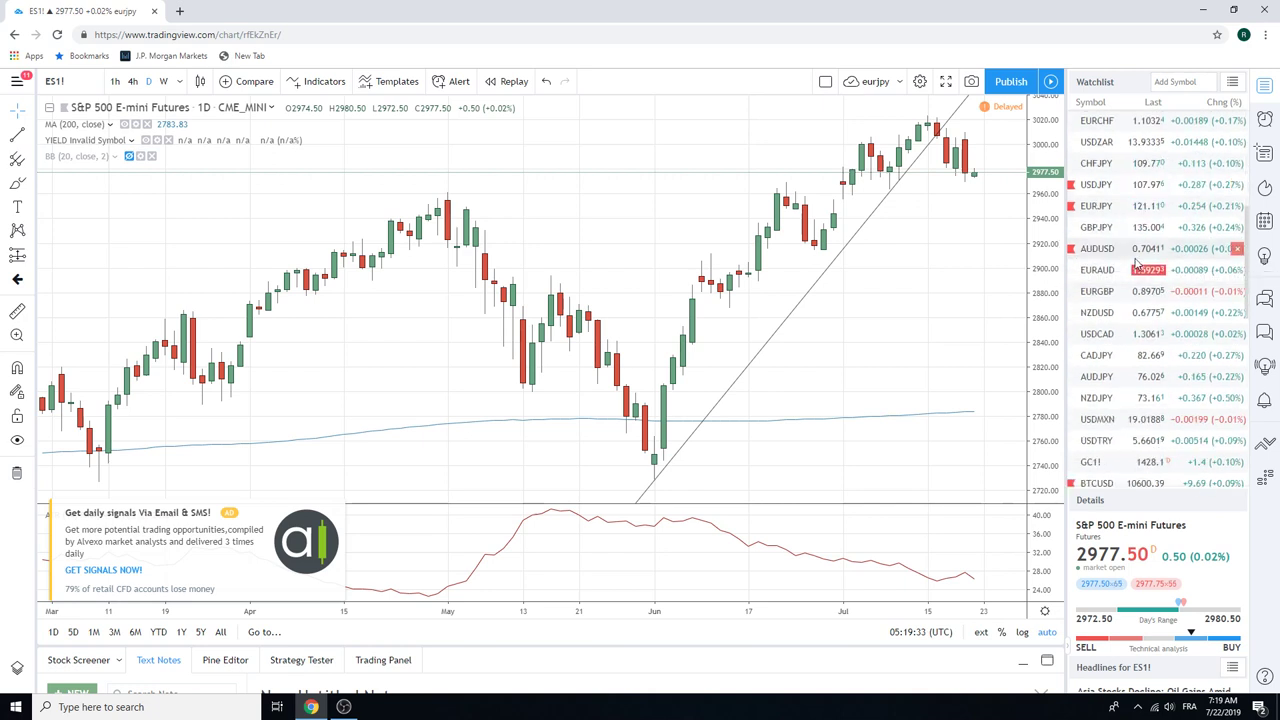
pyautogui.click(1130, 424)
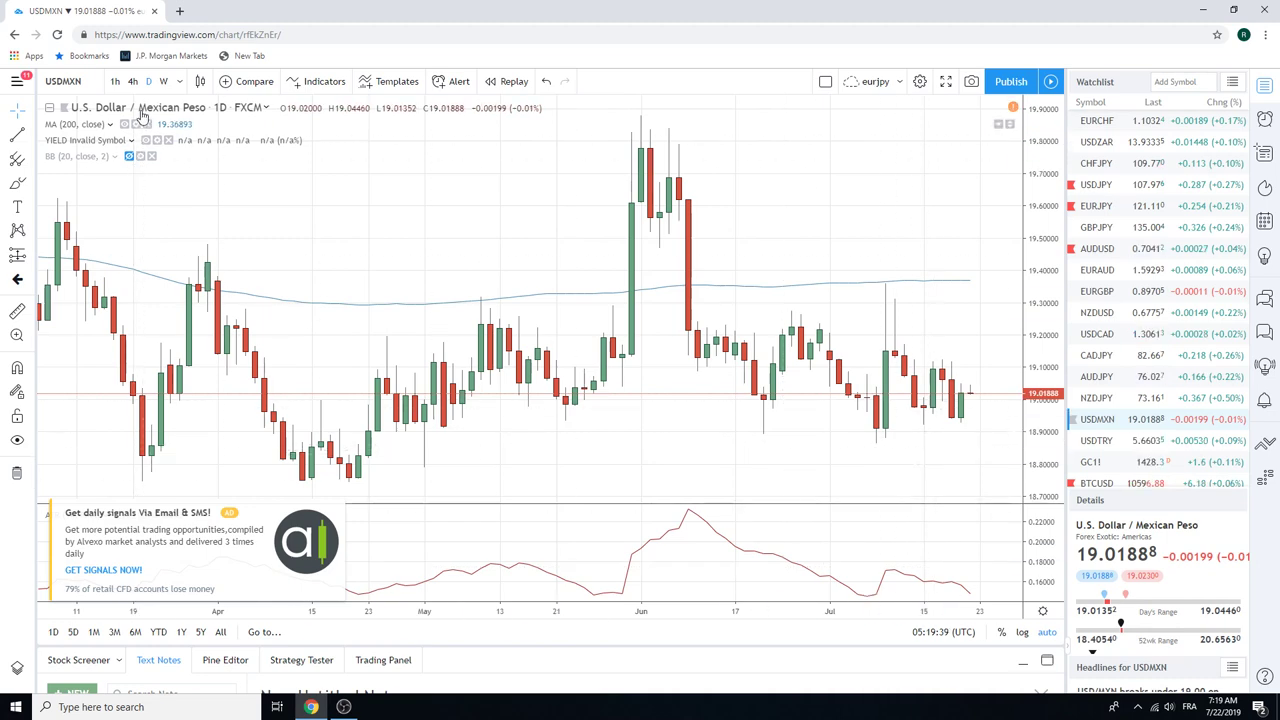
pyautogui.scroll(-3, 577, 317)
pyautogui.scroll(-3, 577, 317)
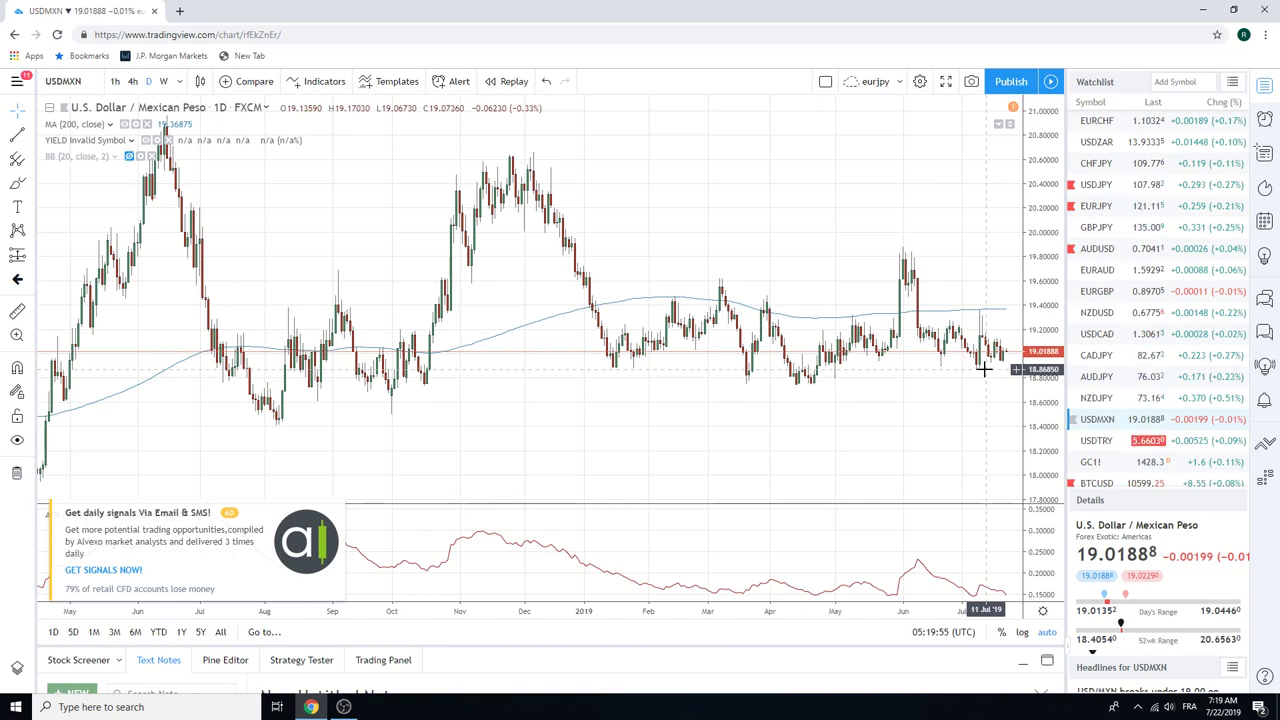
pyautogui.scroll(3, 846, 406)
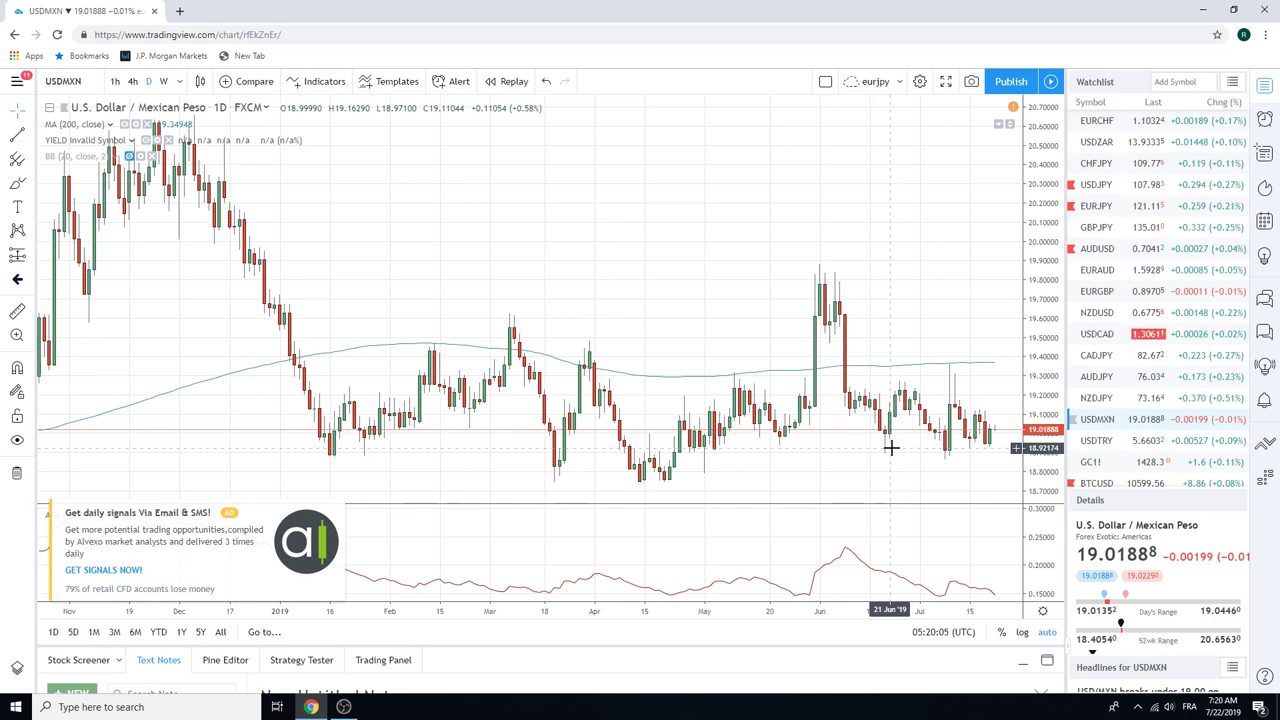
pyautogui.scroll(-2, 814, 435)
pyautogui.scroll(-2, 814, 435)
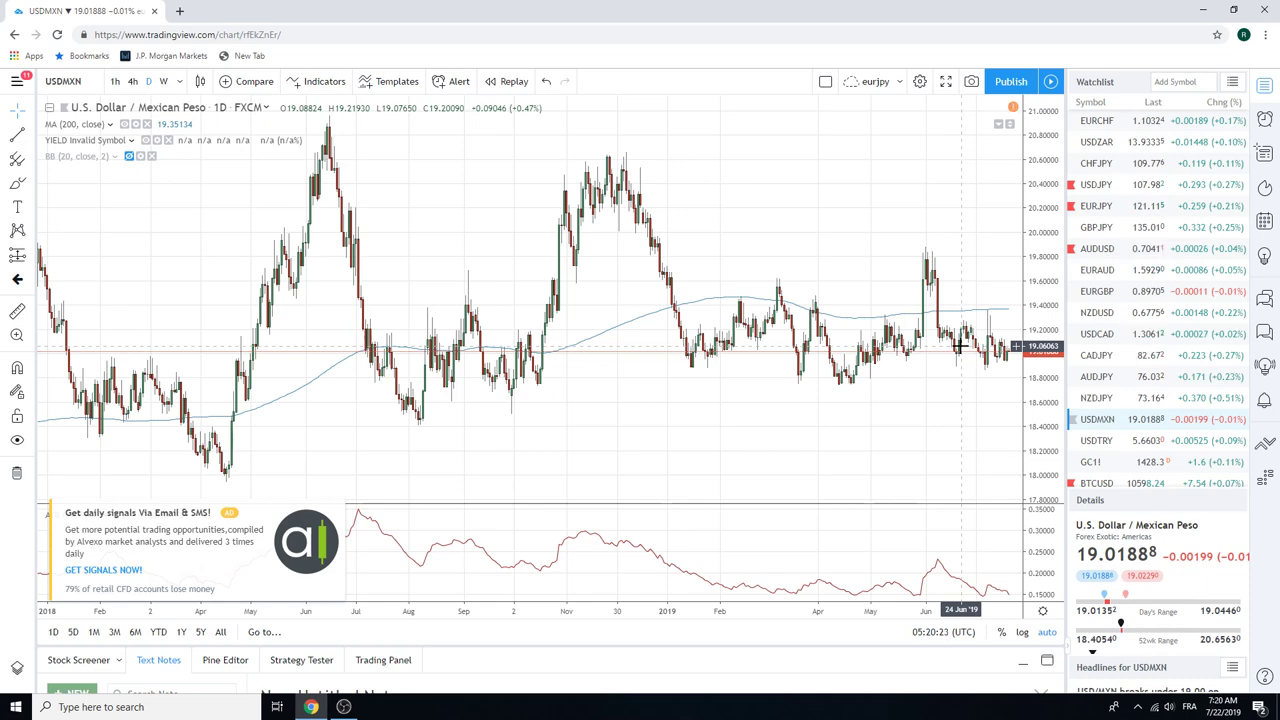
# Open Gold Futures (GC1!) and zoom into its late May–July daily candles
pyautogui.click(1135, 462)
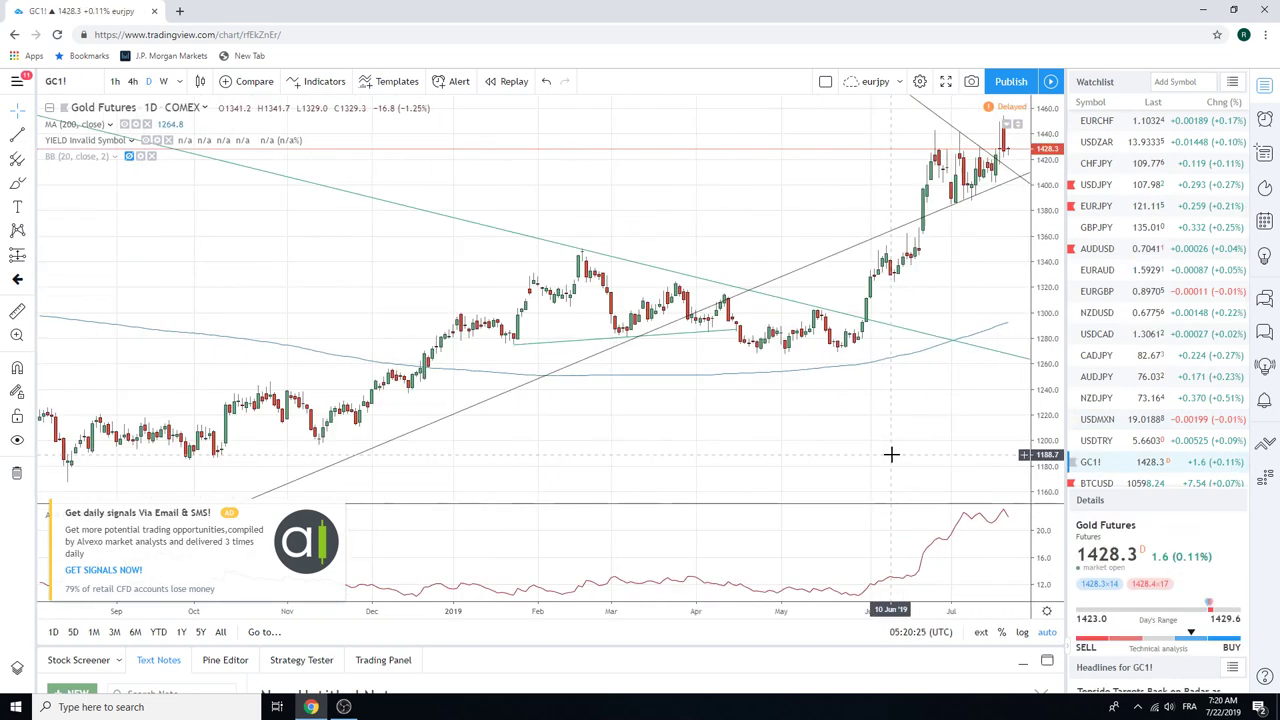
pyautogui.scroll(6, 891, 455)
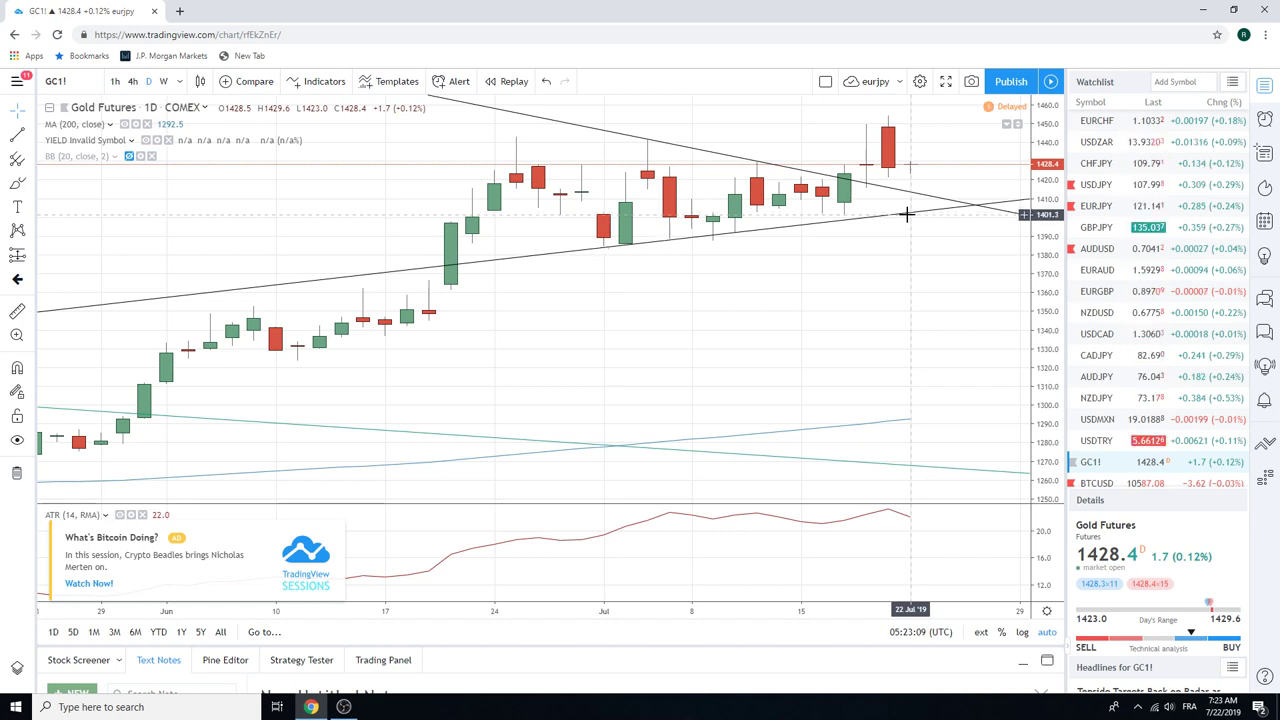
# Open the USDCAD daily chart from the watchlist
pyautogui.scroll(-1, 1140, 280)
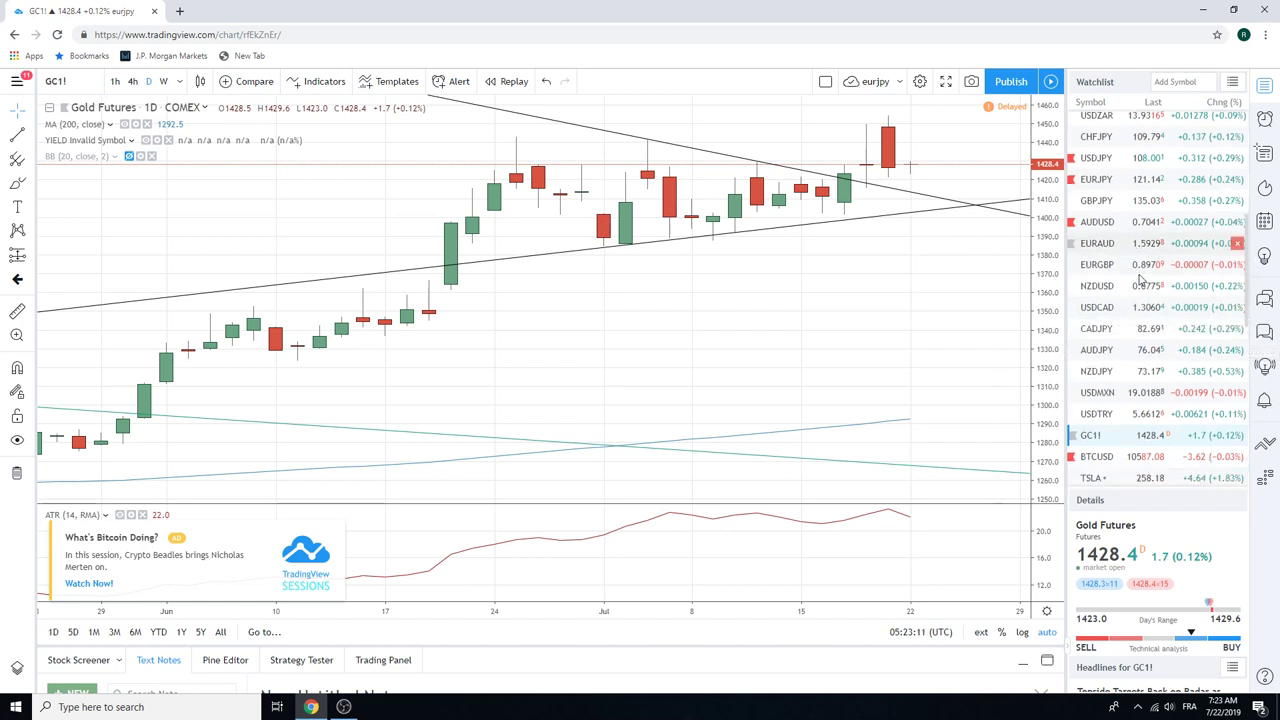
pyautogui.scroll(1, 1115, 335)
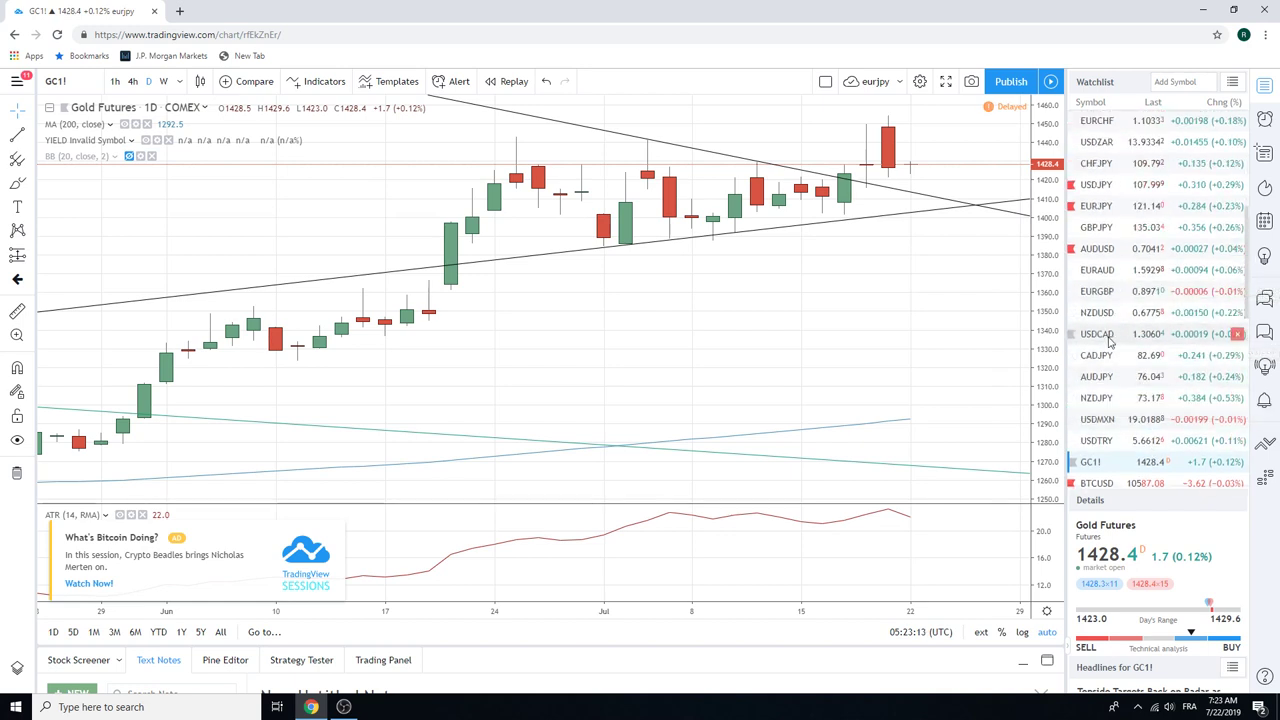
pyautogui.click(1105, 336)
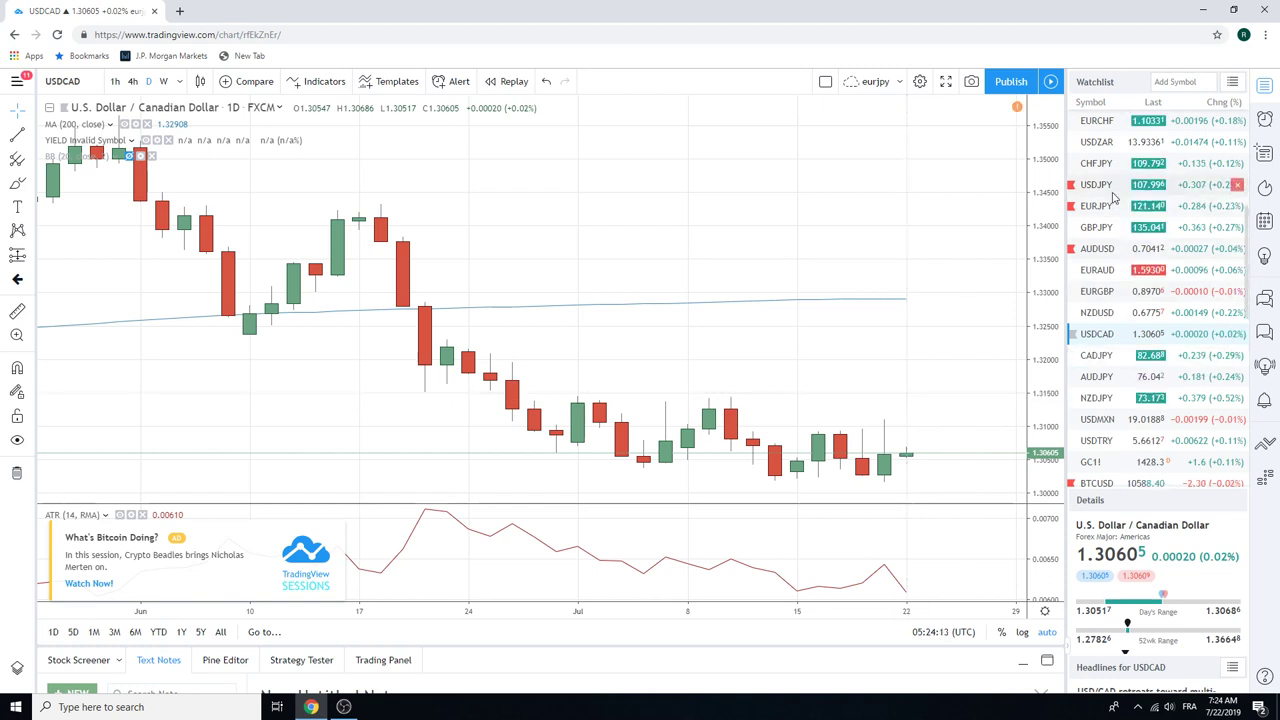
pyautogui.scroll(1, 1147, 355)
pyautogui.scroll(1, 1147, 355)
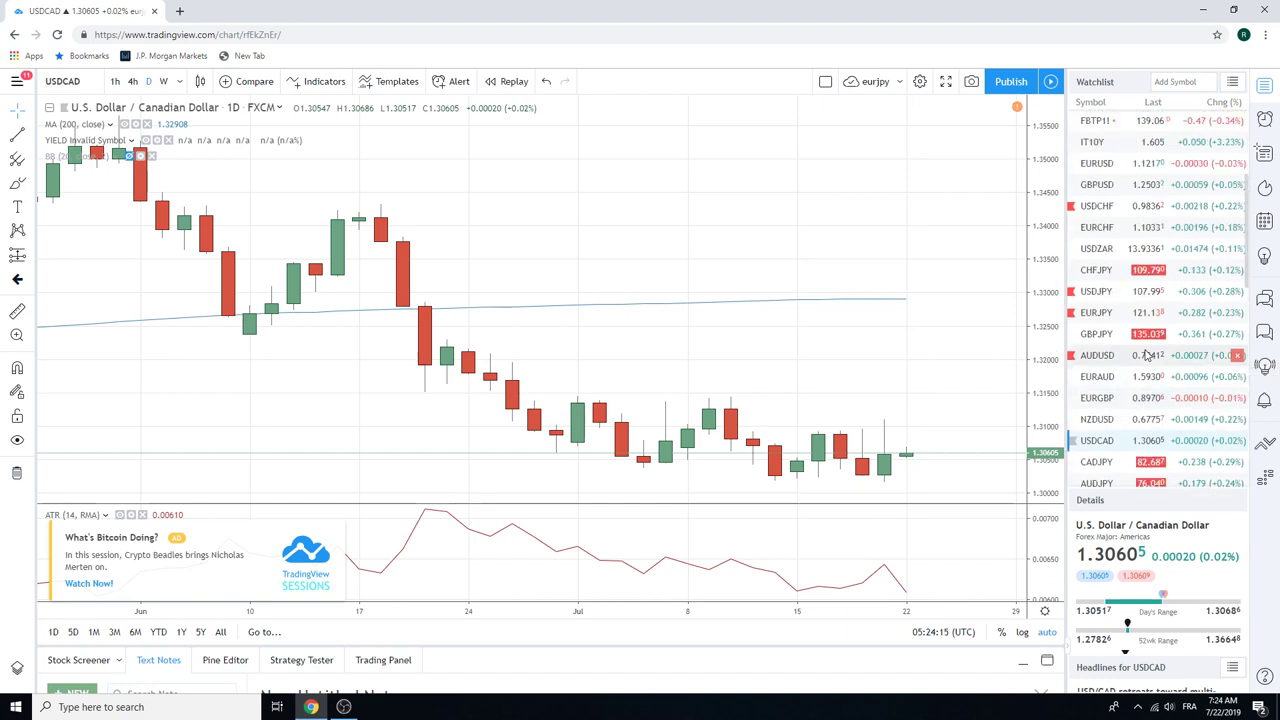